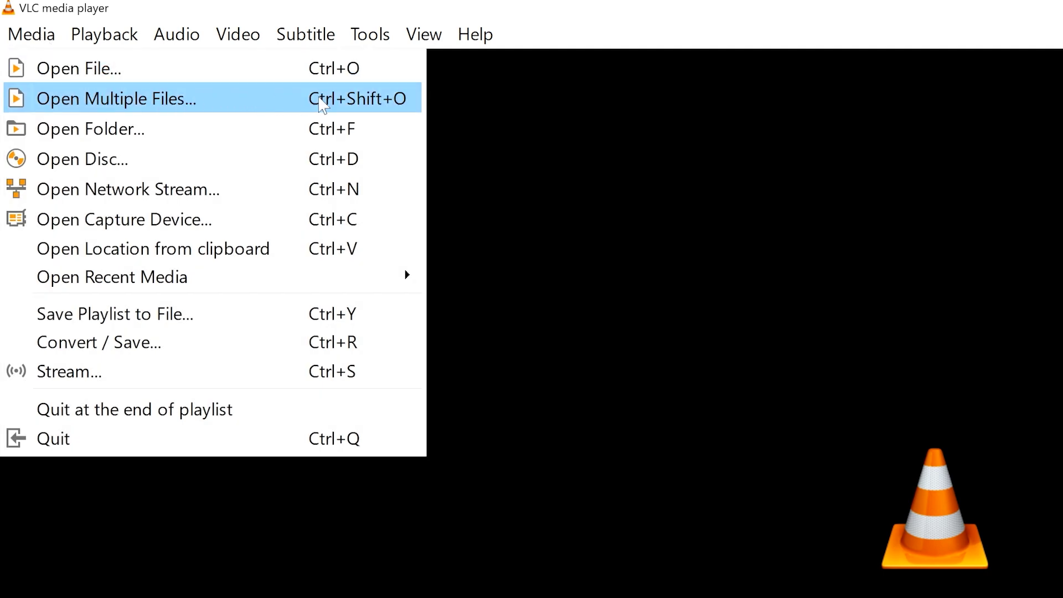
Step: Open the dialog for selecting multiple media files
left_click(373, 106)
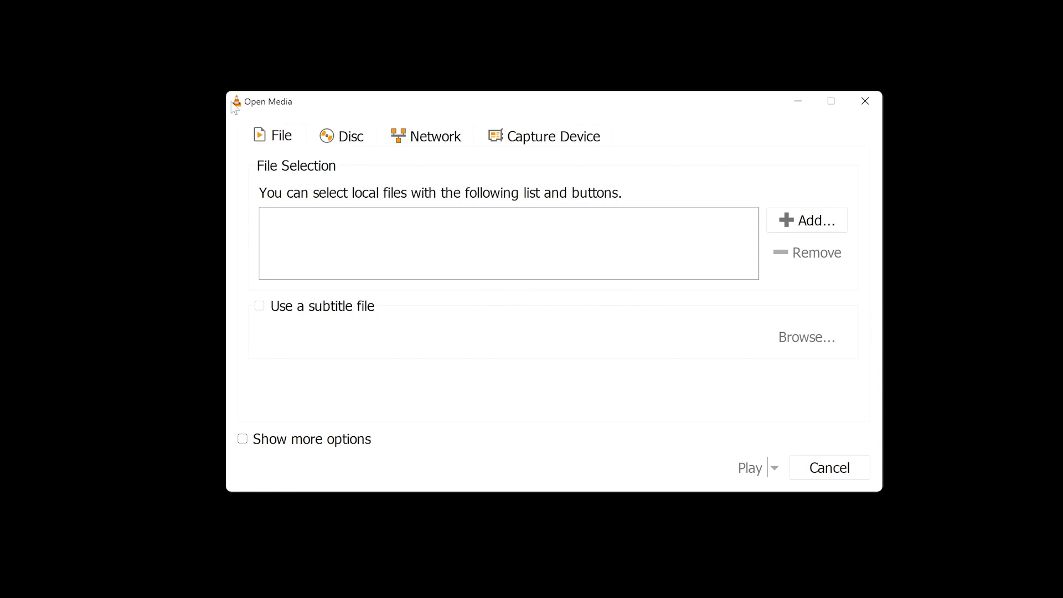
Step: Switch to File Explorer, select all files in the bulkConvertMediaFilesPC folder and try to move them straight into the Open Media file list
key("alt")
key("alt+Tab")
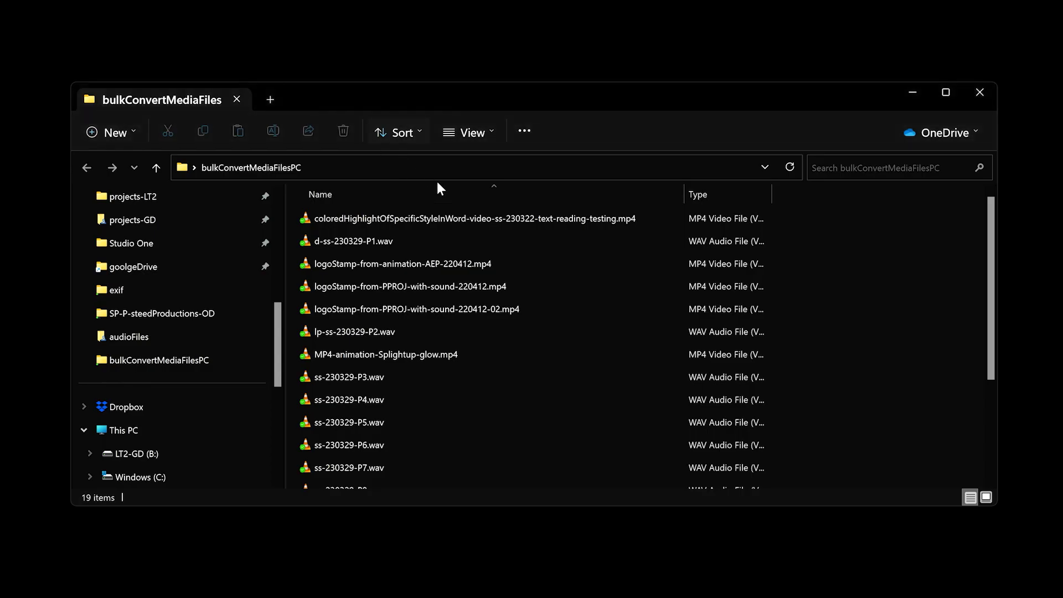
left_click(454, 242)
key("ctrl+a")
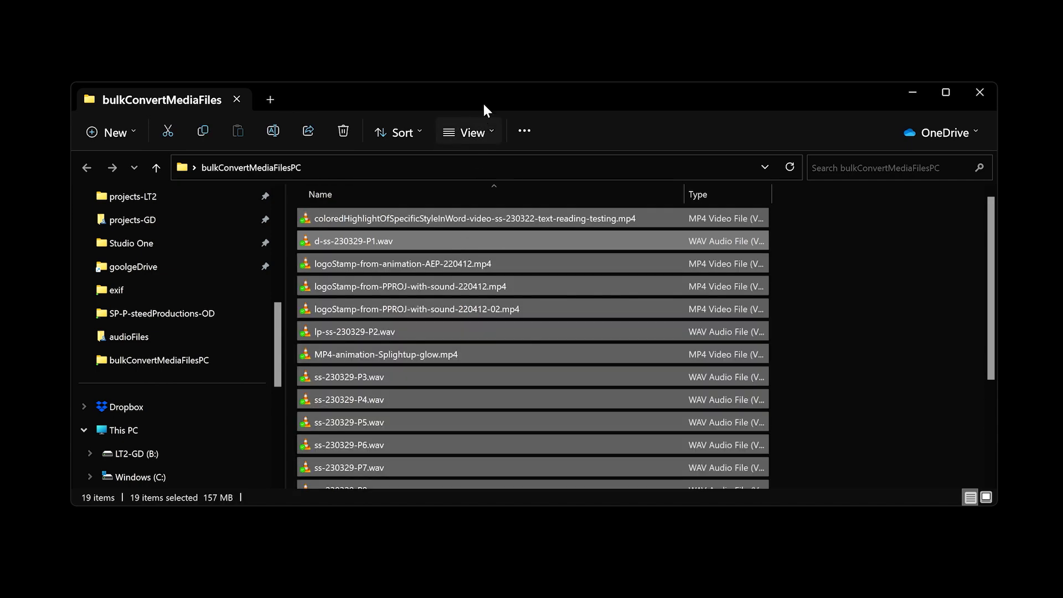
left_click_drag(485, 105, 532, 403)
left_click_drag(538, 518, 553, 266)
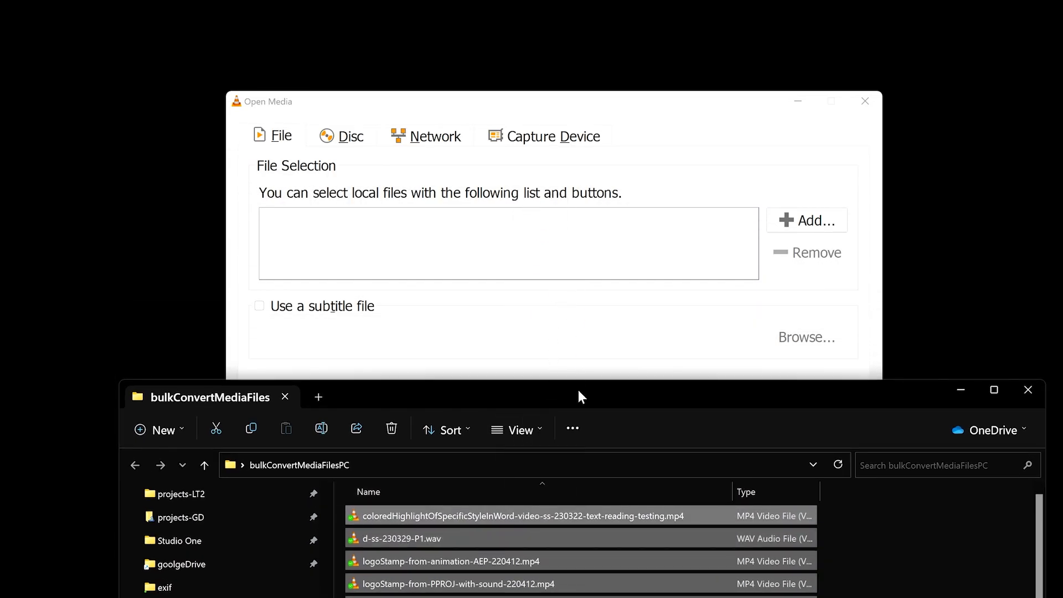
left_click_drag(578, 389, 556, 85)
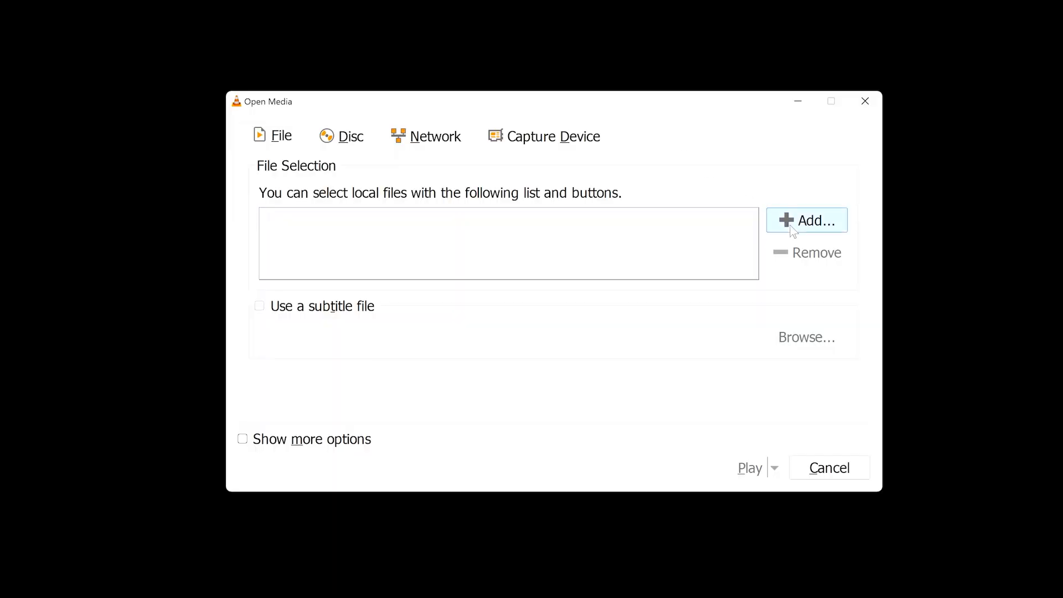
Step: Add every file from the bulkConvertMediaFilesPC folder to the Open Media file list and open the conversion settings for them
left_click(790, 224)
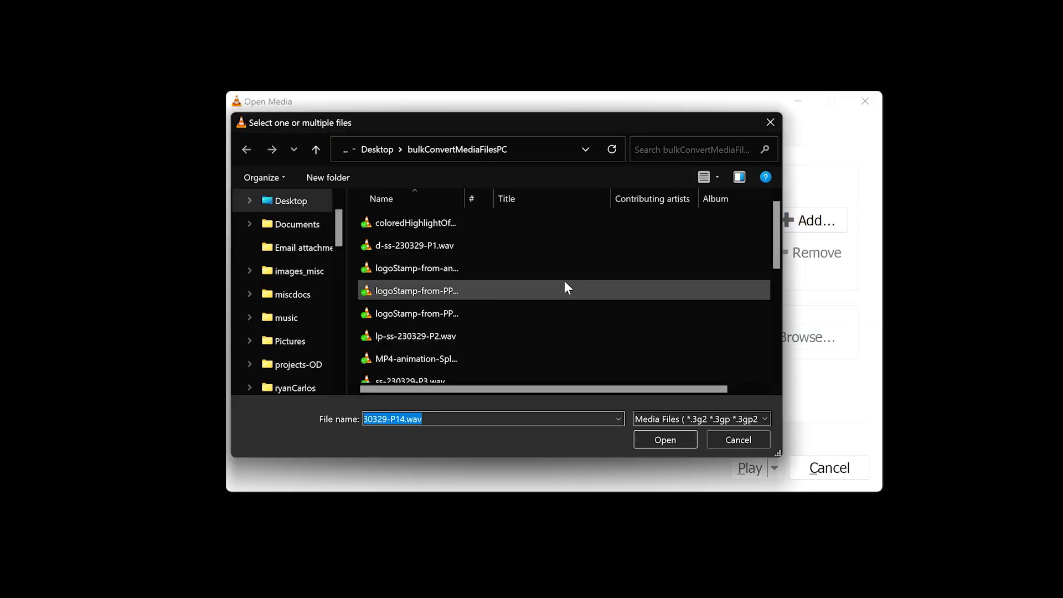
left_click(564, 286)
key("ctrl+a")
left_click(658, 441)
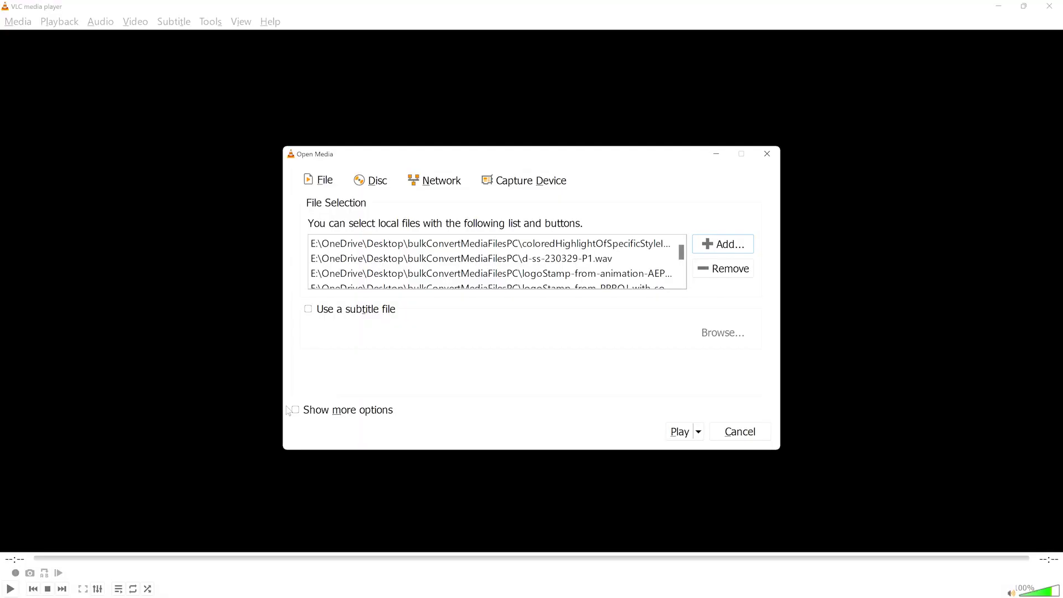
scroll(460, 268, "down", 6)
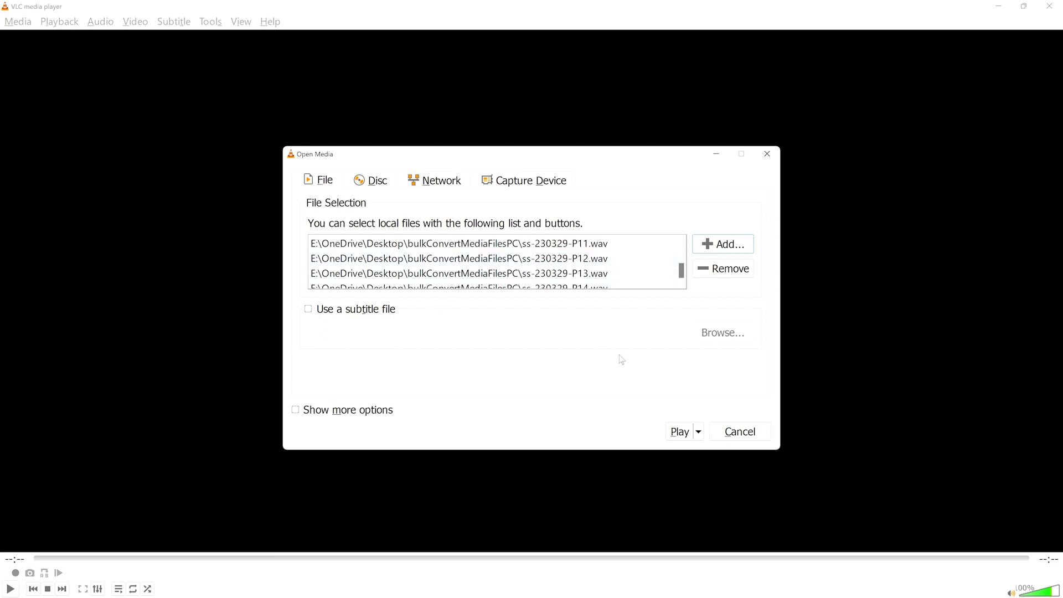
left_click(699, 433)
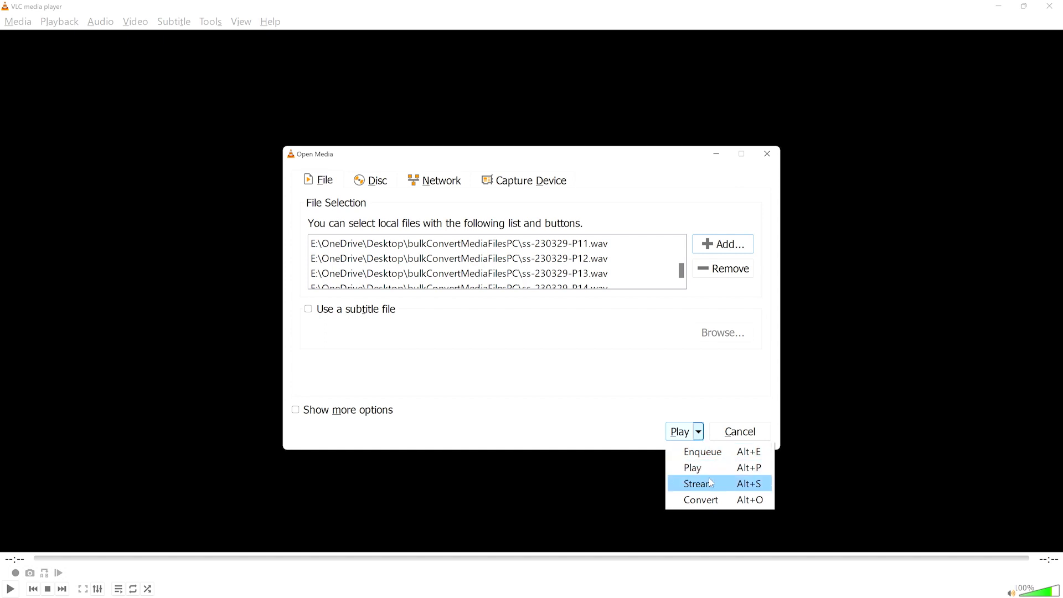
left_click(710, 500)
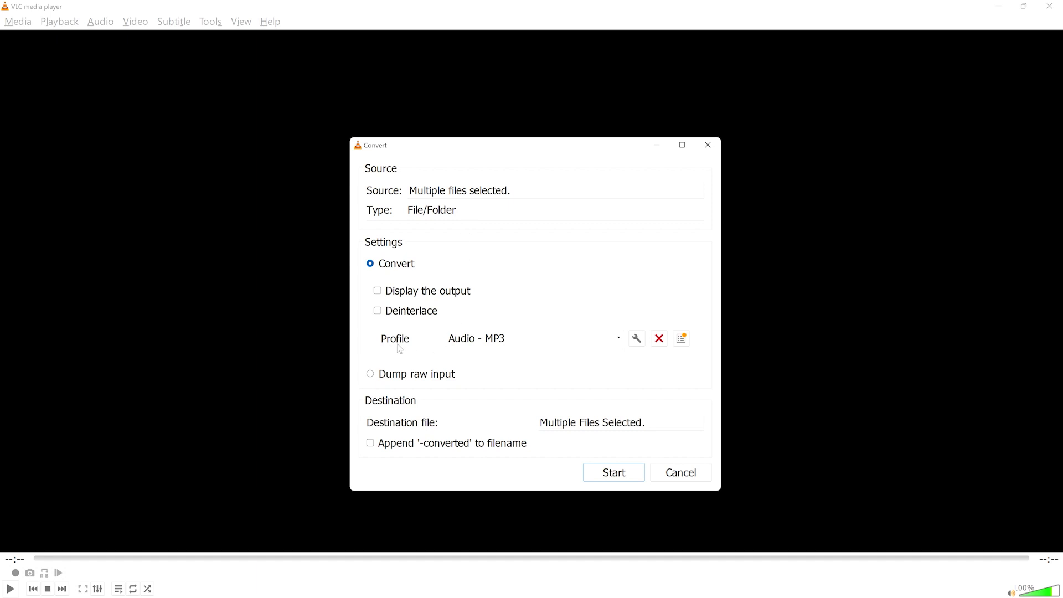
Step: Try the conversion profile Video - VP80 + Vorbis (Webm), followed by Video for Youtube SD
left_click(468, 345)
left_click(480, 364)
left_click(498, 344)
left_click(525, 365)
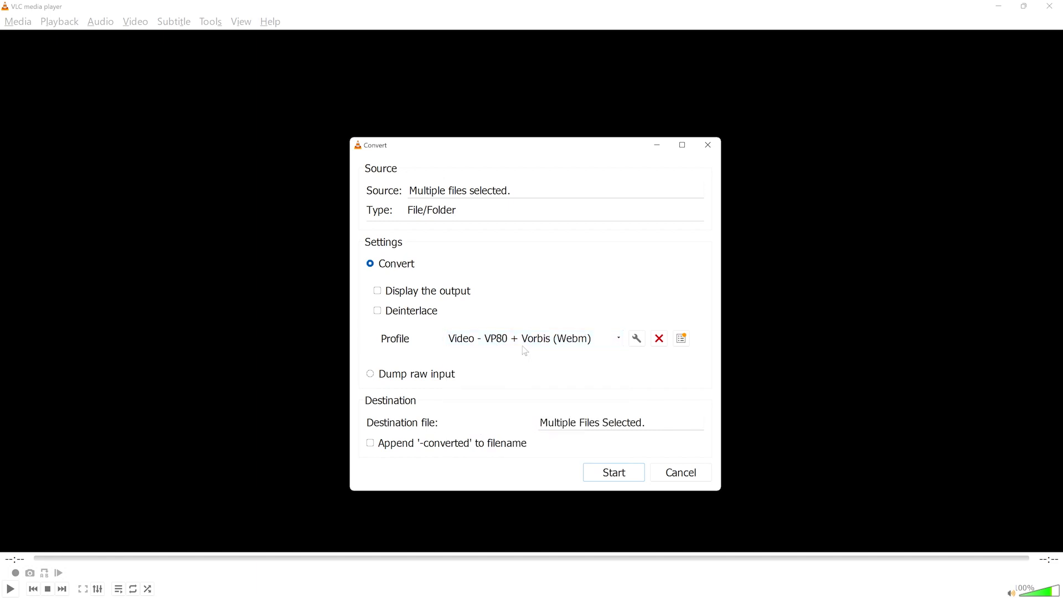
left_click(525, 340)
scroll(530, 415, "down", 5)
left_click(526, 442)
Step: Examine the encapsulation, video codec, audio codec and subtitle options of the Video for Youtube SD profile without saving changes
left_click(637, 339)
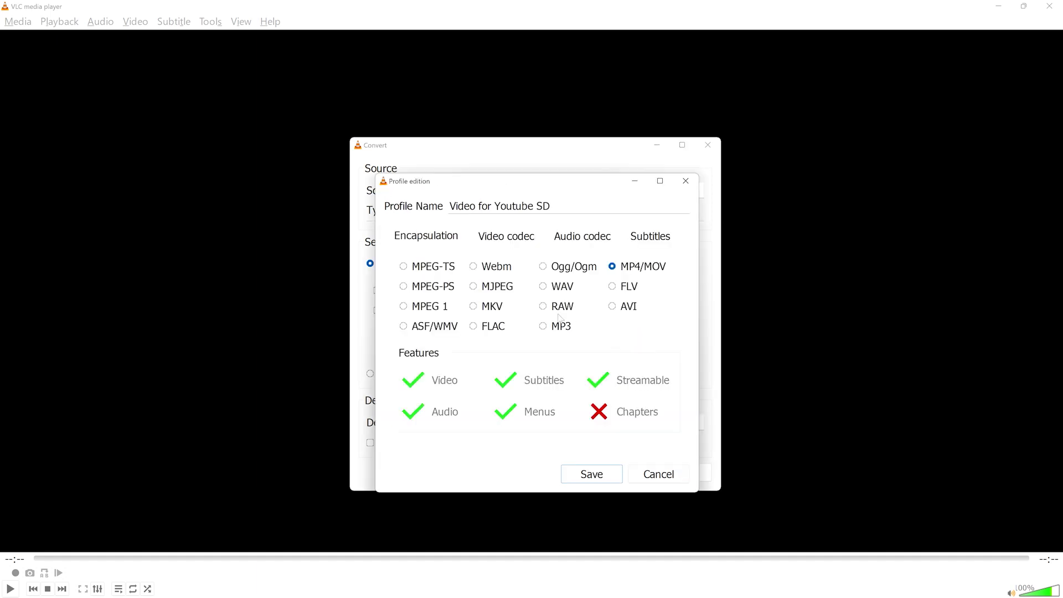
left_click(544, 308)
left_click(474, 288)
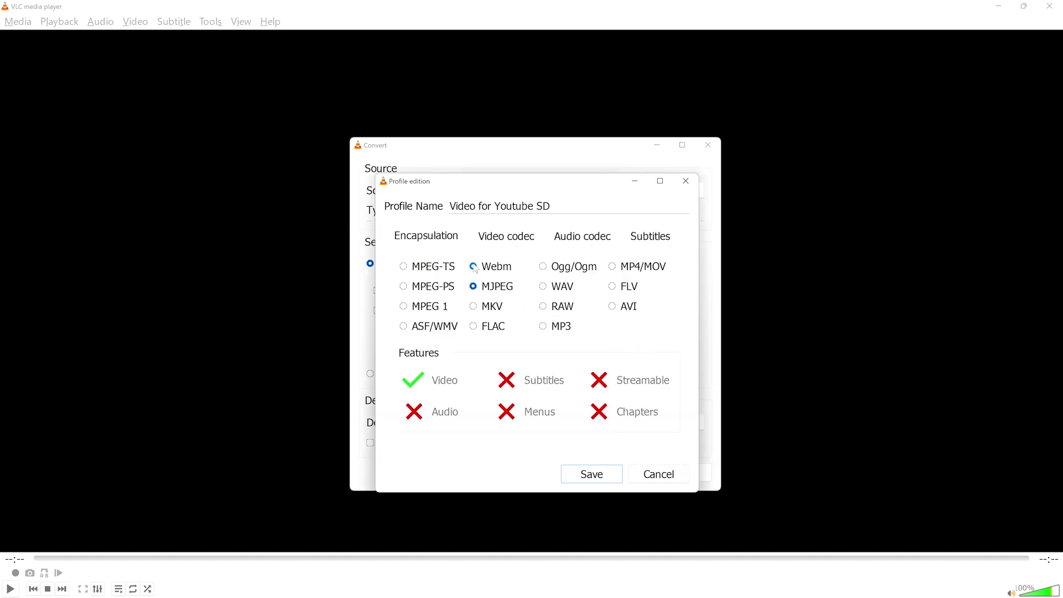
left_click(475, 268)
left_click(548, 287)
left_click(503, 238)
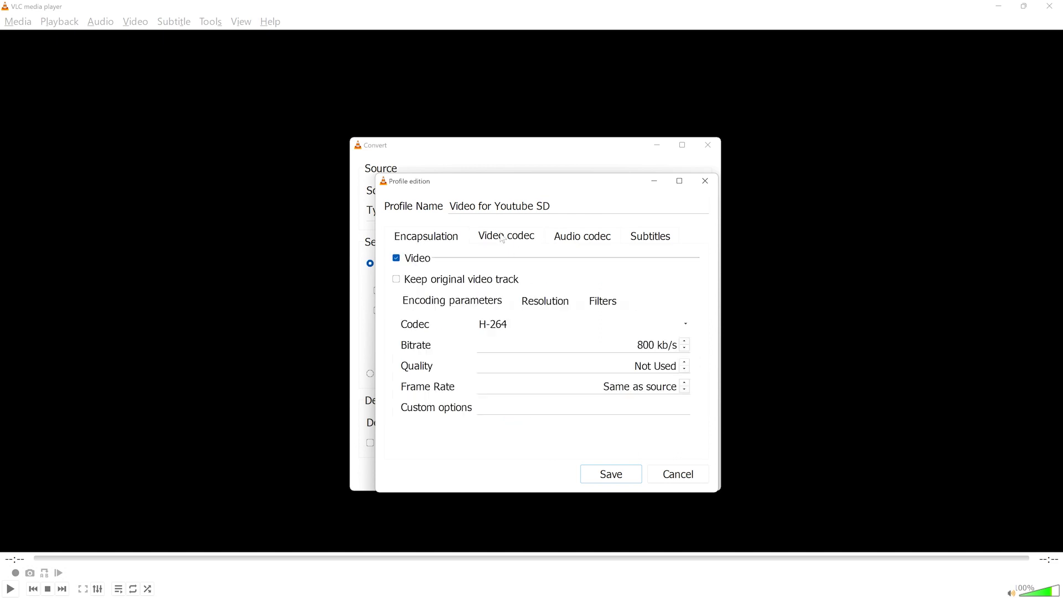
left_click(576, 239)
left_click(652, 237)
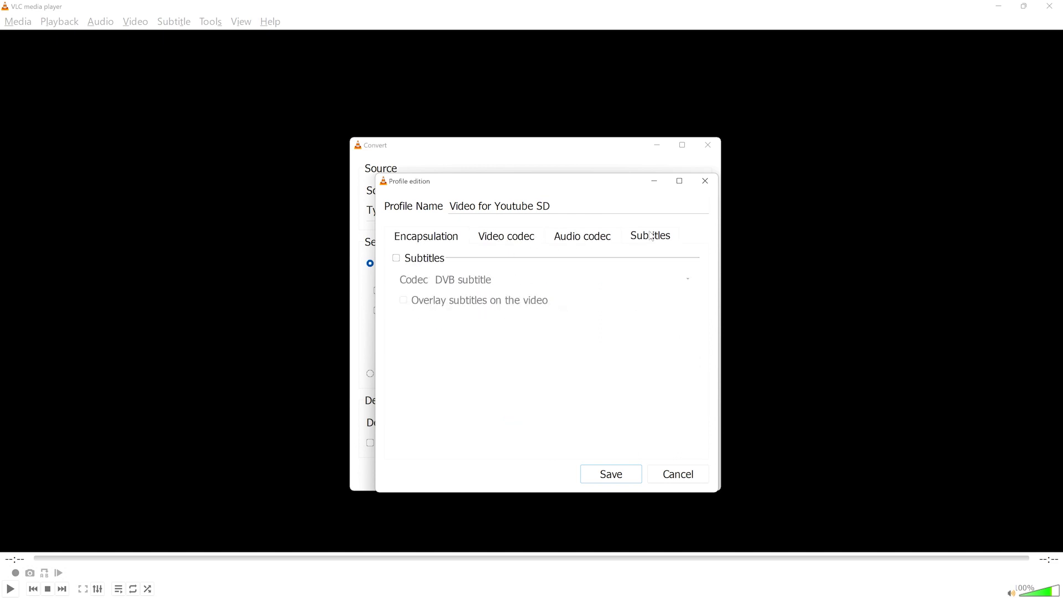
left_click(683, 480)
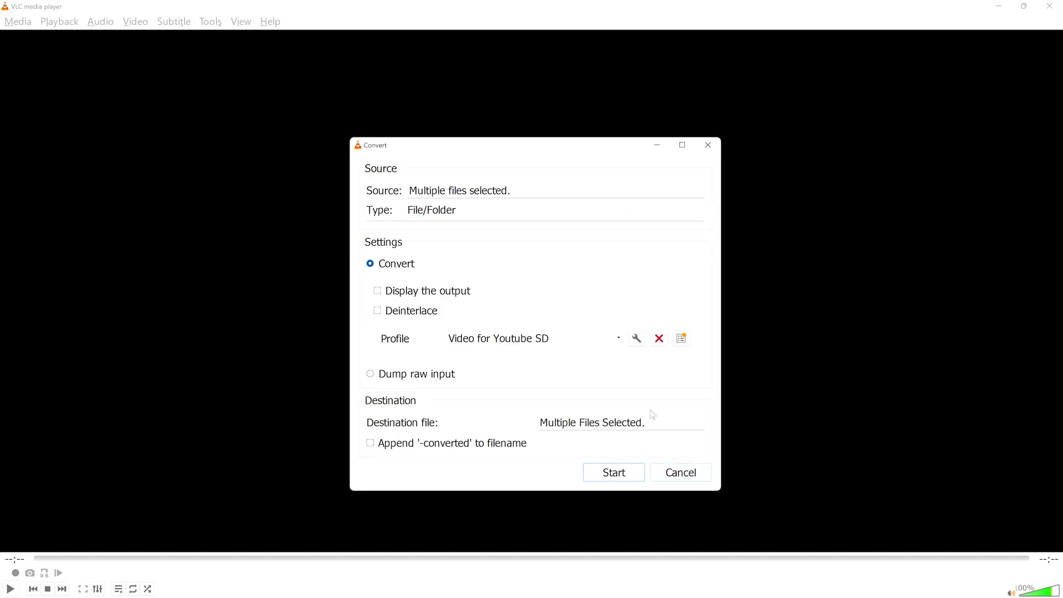
Step: Convert the selected files with the Audio - MP3 profile, appending '-converted' to the filenames
left_click(618, 338)
scroll(561, 407, "up", 3)
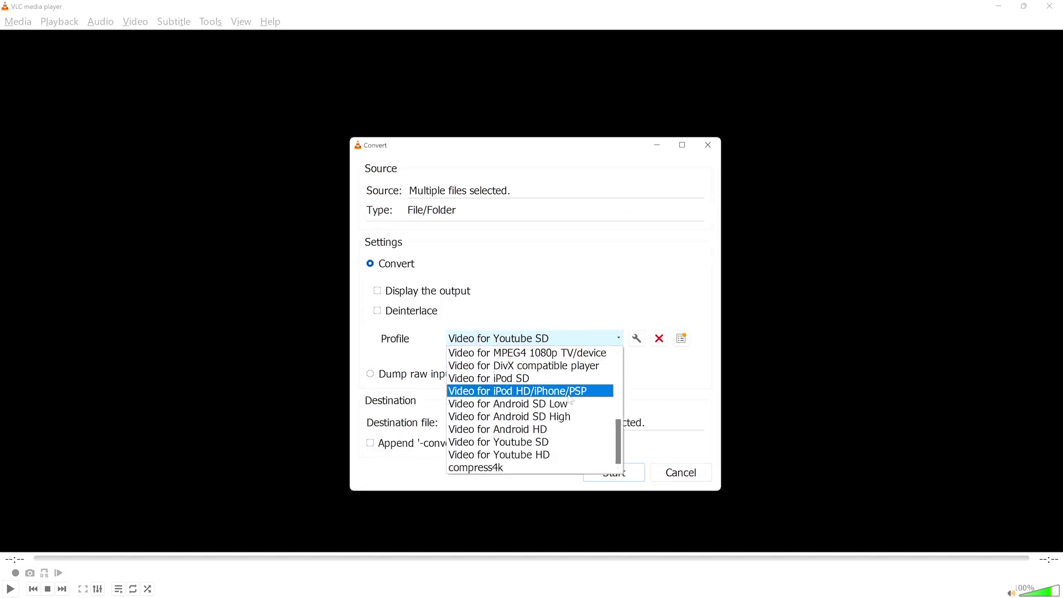
left_click(526, 416)
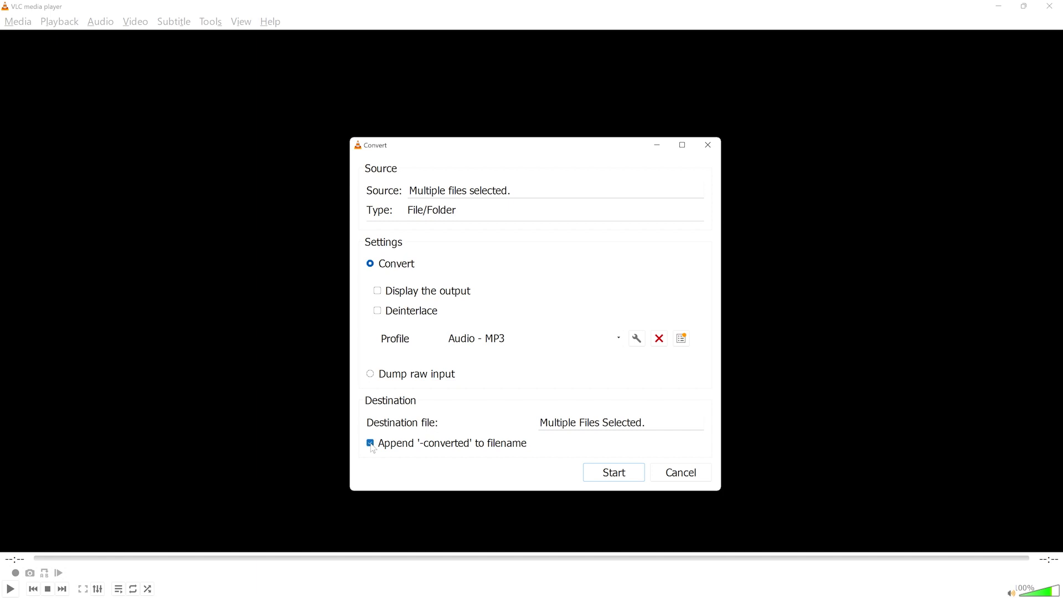
left_click(619, 474)
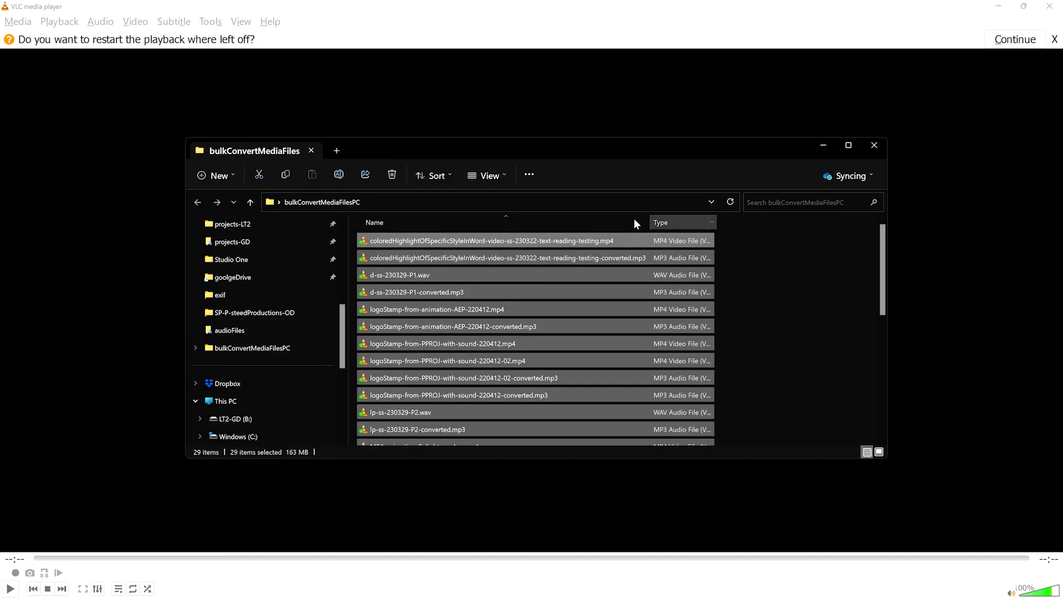
Step: Delete all the converted MP3 files from the bulkConvertMediaFilesPC folder and sort the remaining files by name
left_click(542, 240)
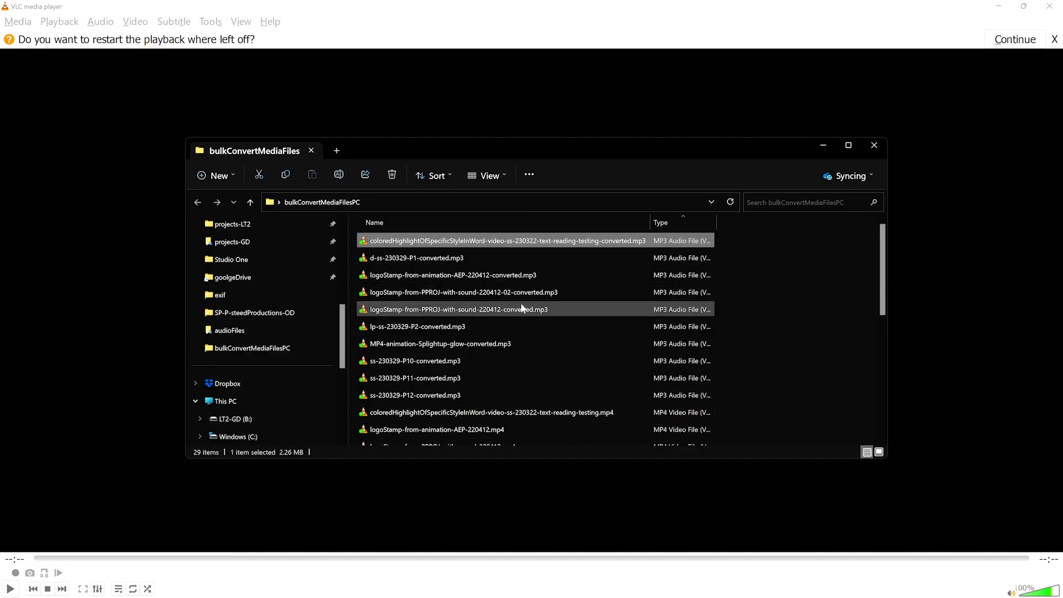
left_click(503, 397, "shift")
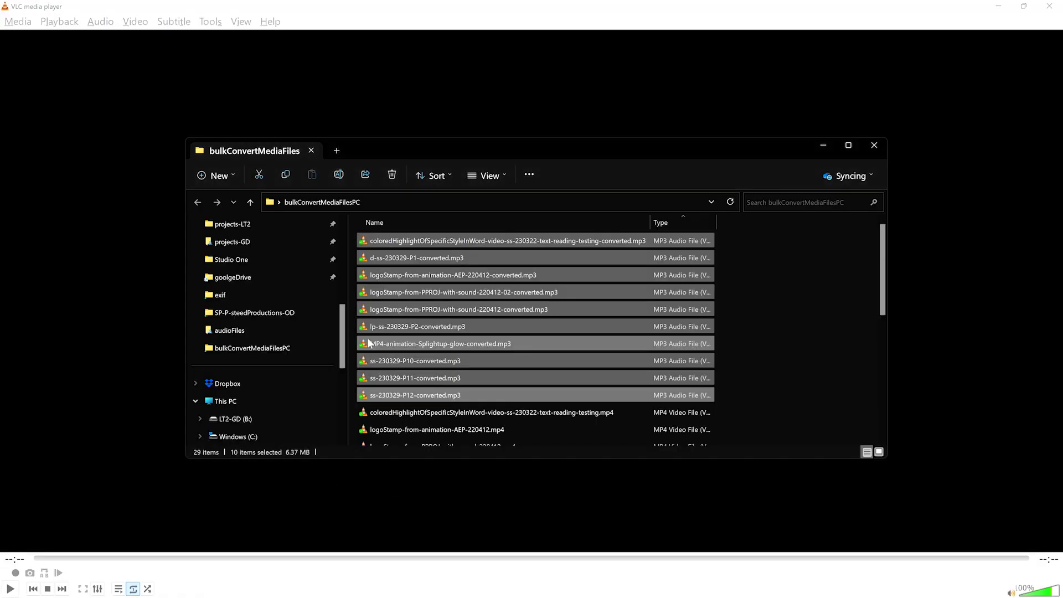
key("Delete")
left_click(565, 223)
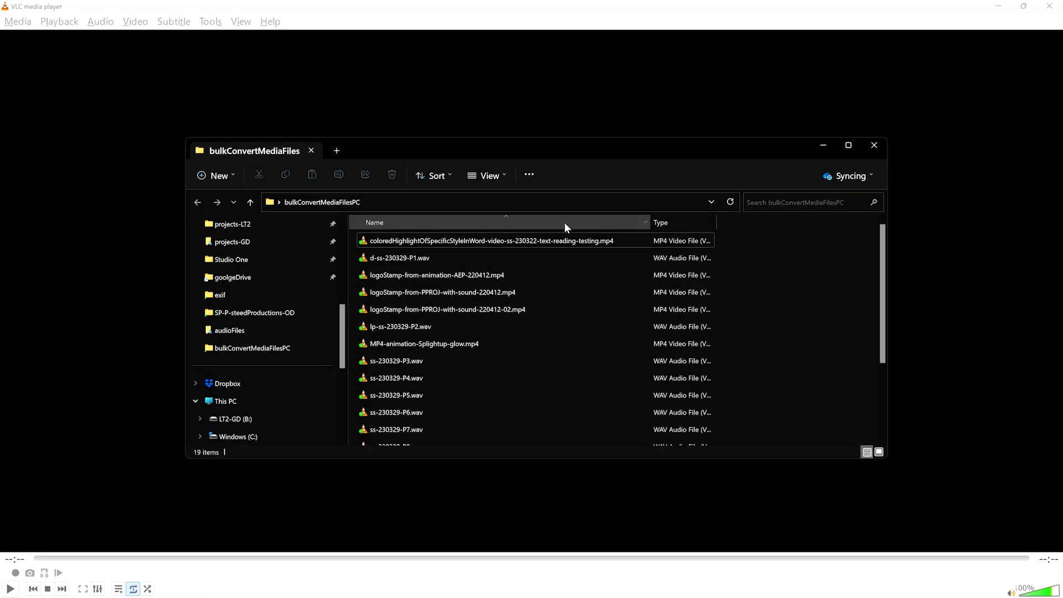
Step: Return to the Open Media file list and convert the files again, appending '-converted' to the filenames
left_click(569, 18)
left_click(698, 432)
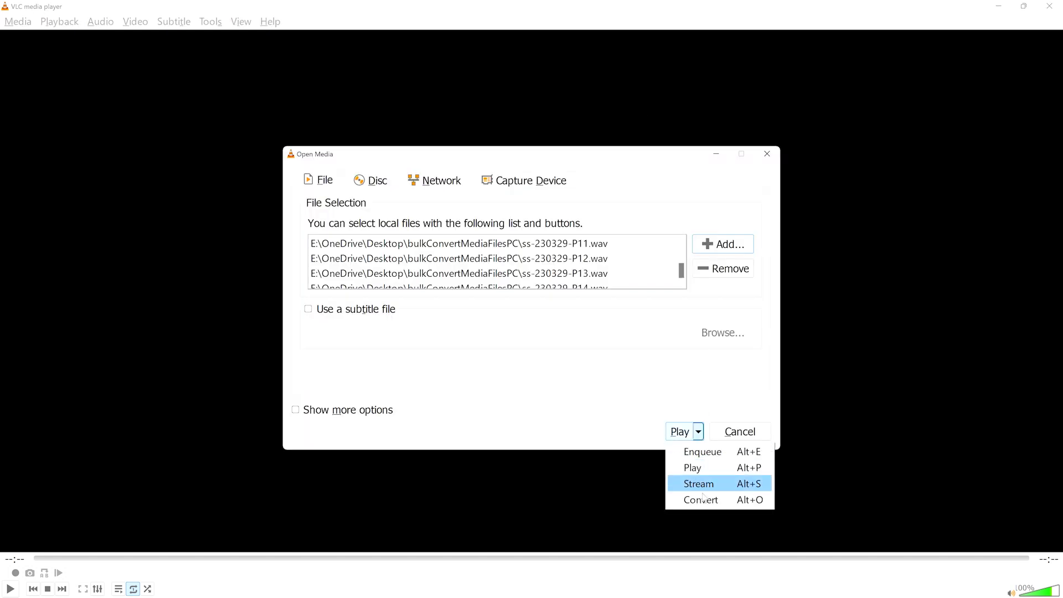
left_click(702, 500)
left_click(368, 438)
left_click(605, 469)
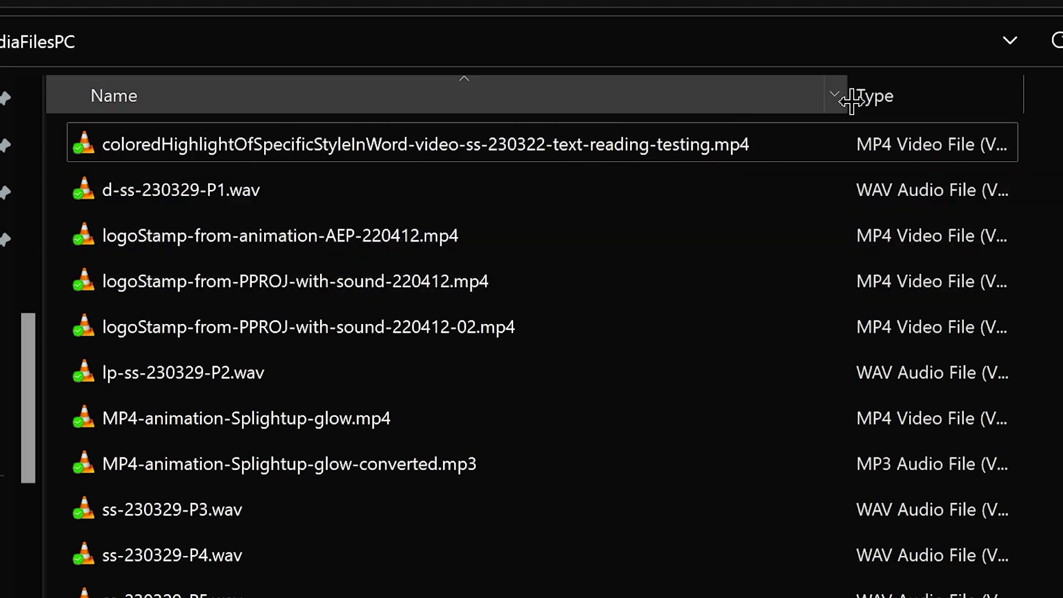
Step: Sort the folder by type and delete MP4-animation-Splightup-glow-converted.mp3
left_click(935, 95)
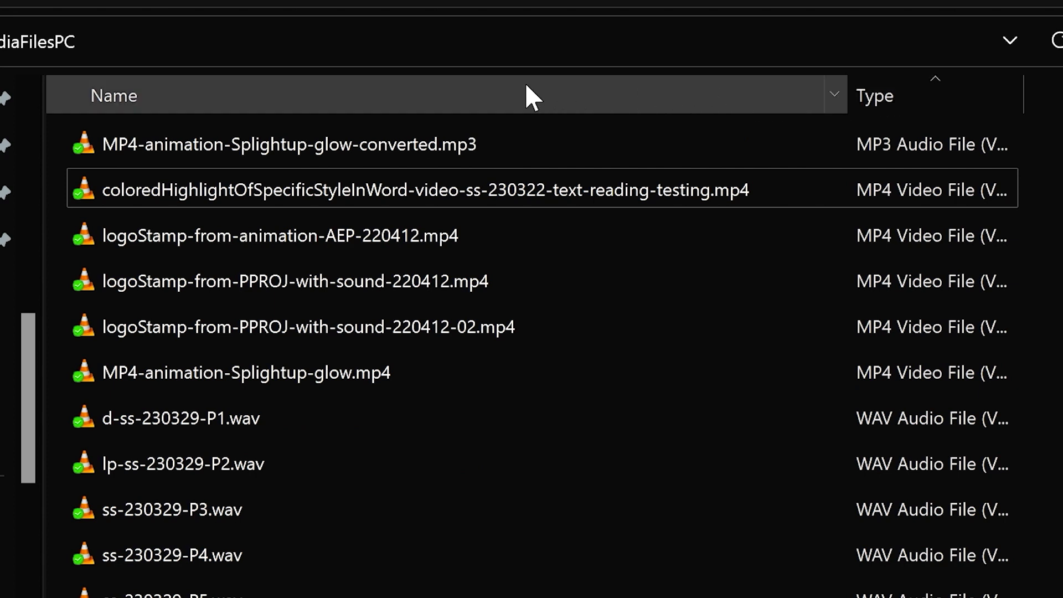
left_click(457, 144)
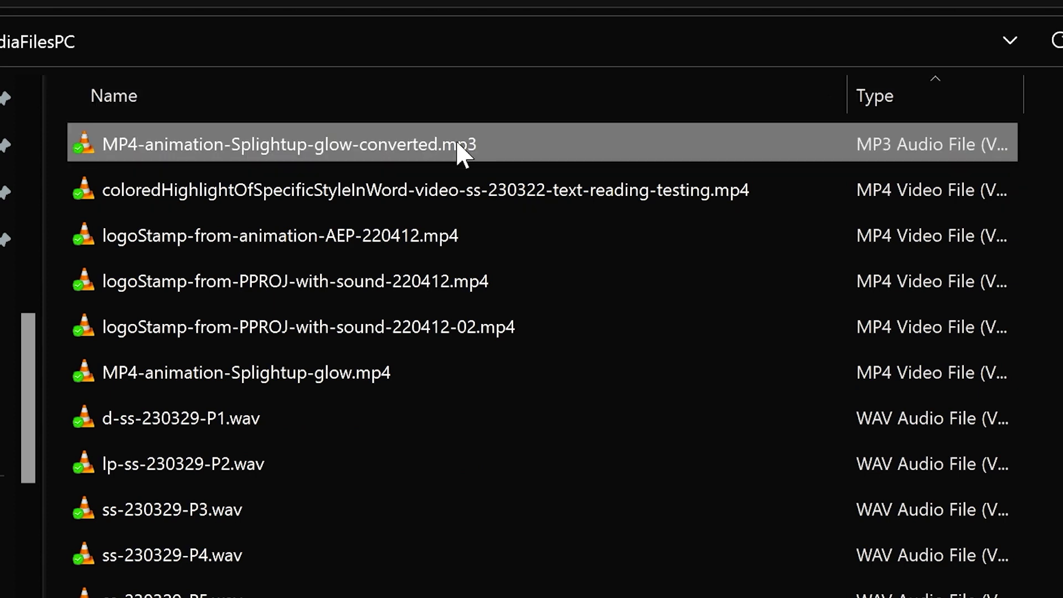
key("Delete")
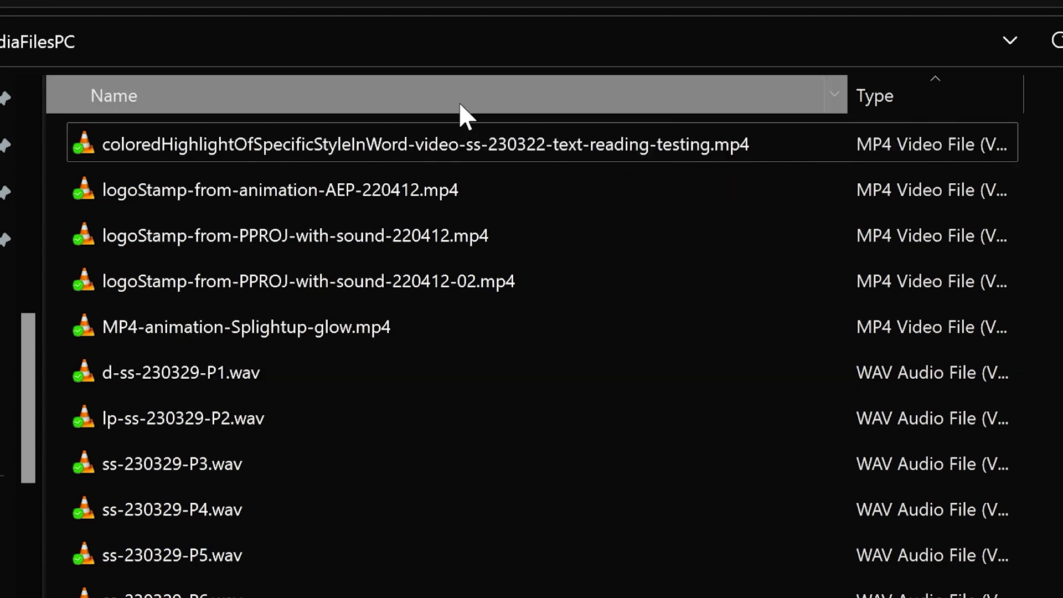